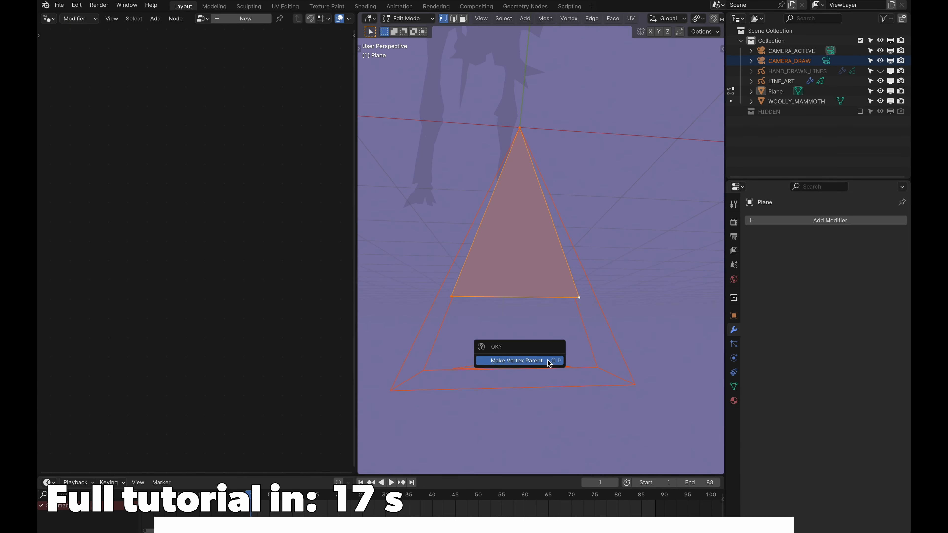
# - Vertex-parent CAMERA_DRAW to the vertices of the triangular Plane and move the selected vertices
pyautogui.click(547, 361)
pyautogui.press('g')
pyautogui.click(585, 301)
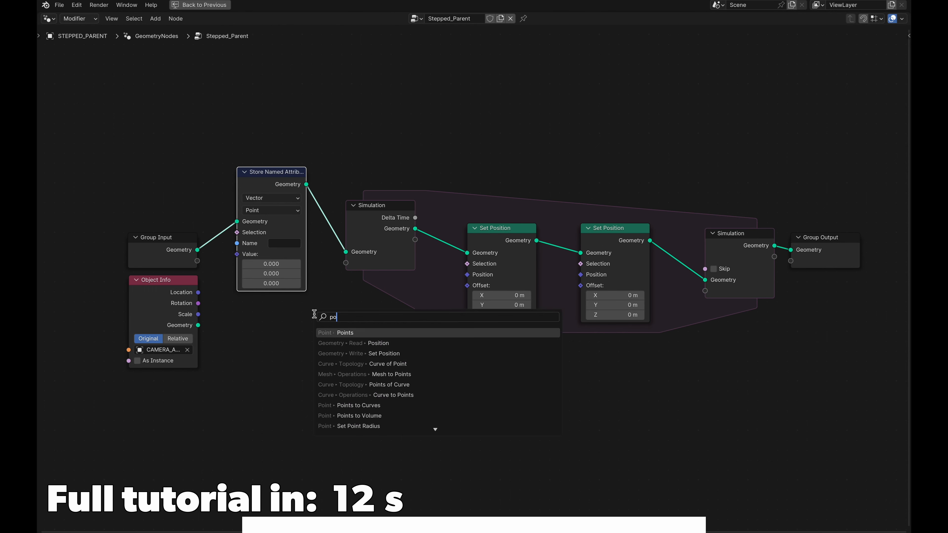
# - Name the stored position attribute ini_pos and link the Object Info location into the Add node
pyautogui.click(291, 244)
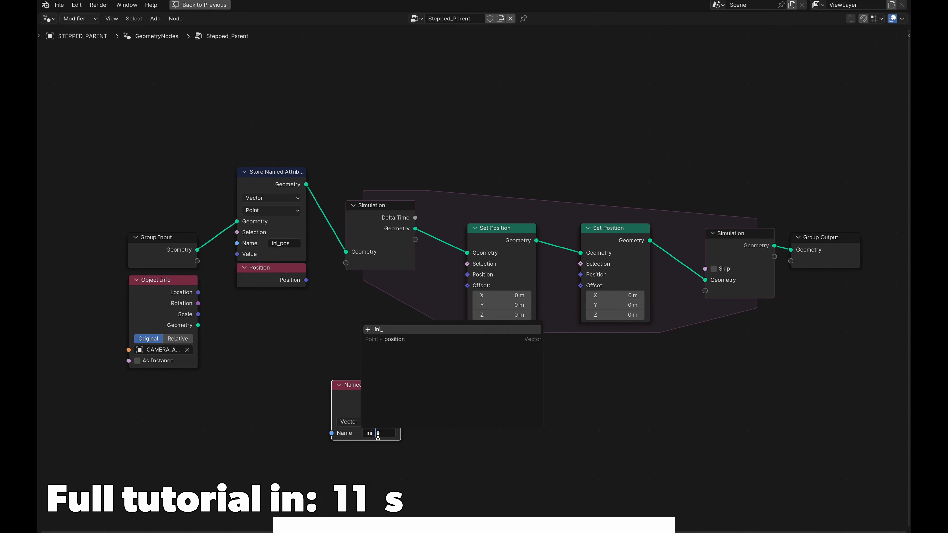
pyautogui.moveTo(199, 293); pyautogui.dragTo(350, 316)
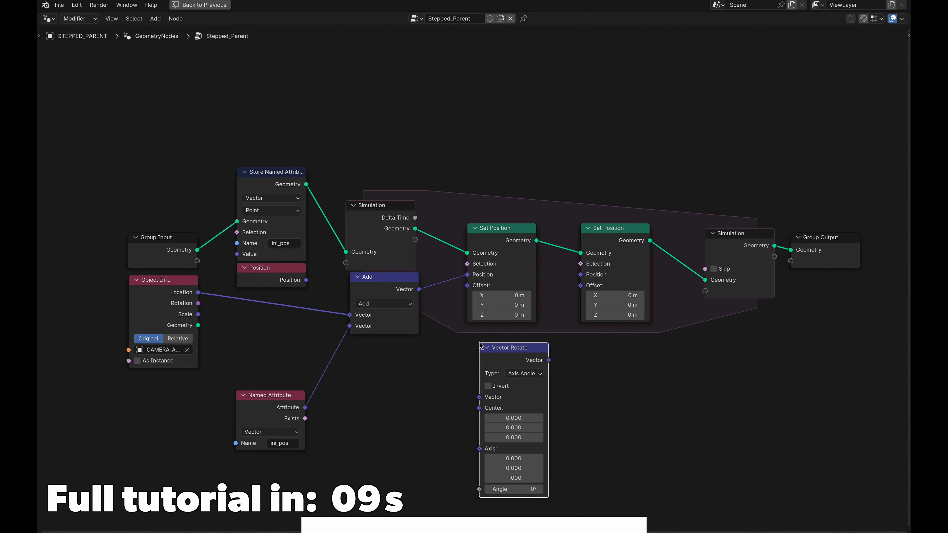
# - Set the Vector Rotate node's type to Euler and search the node list for scene
pyautogui.click(524, 374)
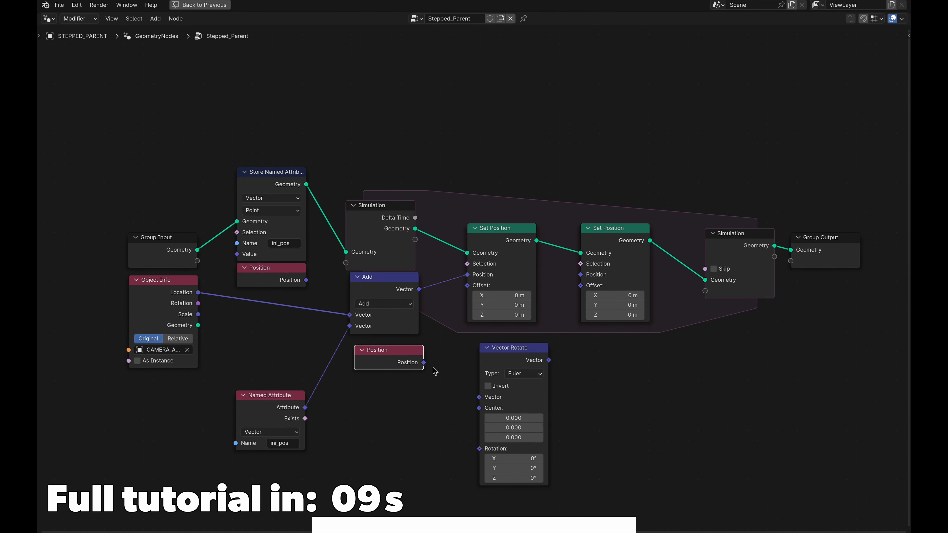
pyautogui.hotkey('shift', 'a')
pyautogui.write('scene')
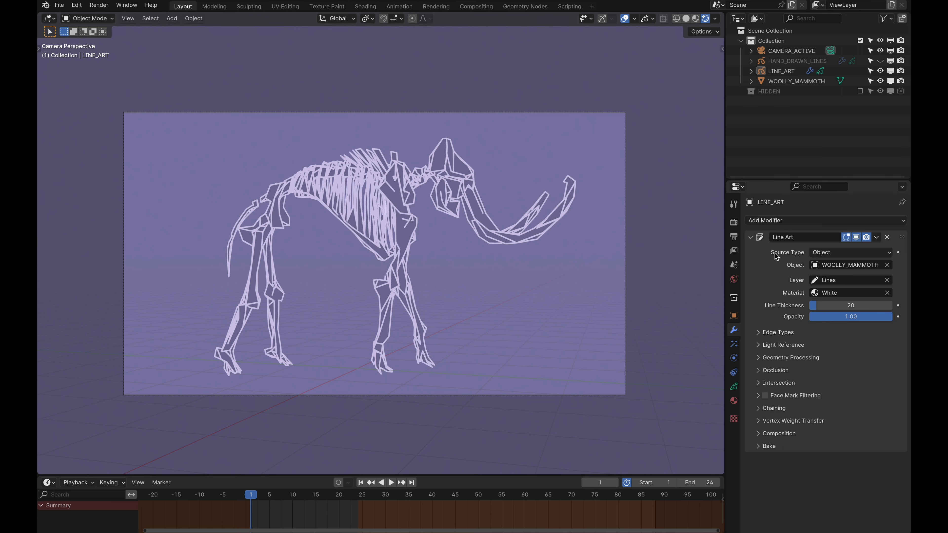
# - Look at WOOLLY_MAMMOTH from outside the camera, framing it up close, and return to the camera view
pyautogui.moveTo(677, 248); pyautogui.dragTo(595, 253, button='middle')
pyautogui.click(795, 81)
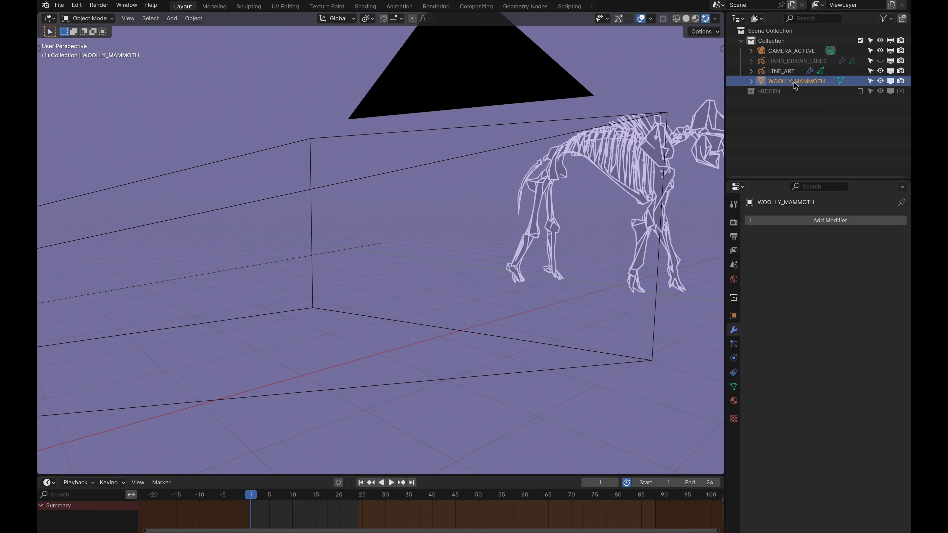
pyautogui.press('KP_Decimal')
pyautogui.moveTo(577, 184); pyautogui.dragTo(575, 210, button='middle')
pyautogui.press('KP_0')
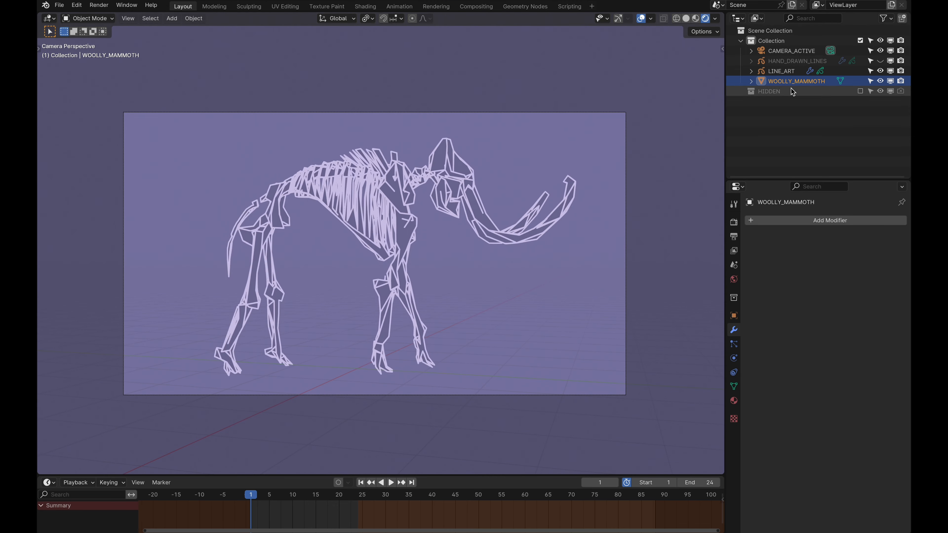
# - Add a Noise modifier to LINE_ART while the animation plays
pyautogui.click(786, 75)
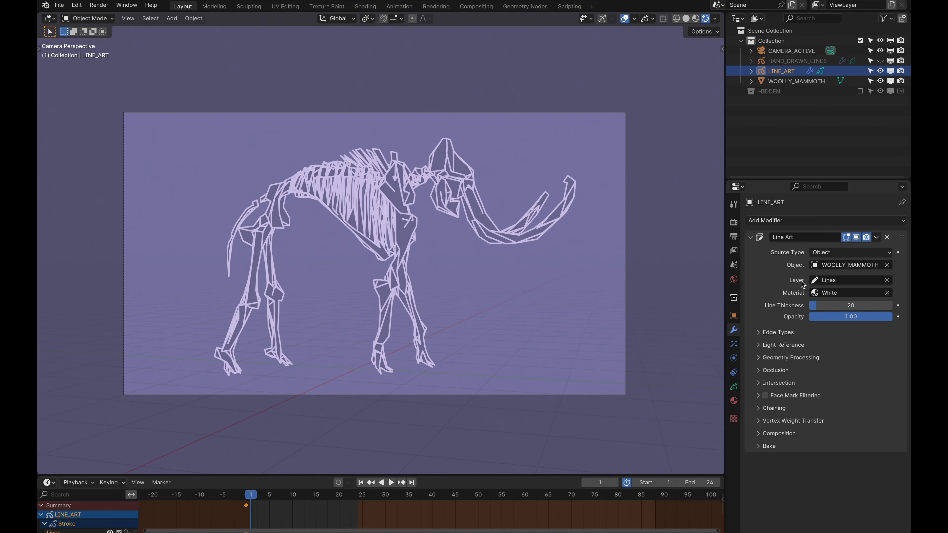
pyautogui.press('space')
pyautogui.click(799, 221)
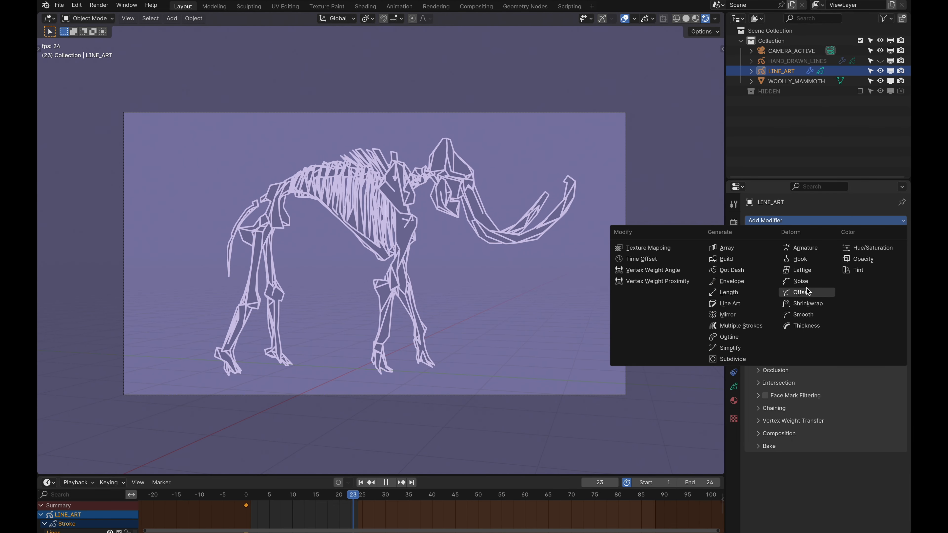
pyautogui.click(801, 282)
pyautogui.scroll(-3, 760, 519)
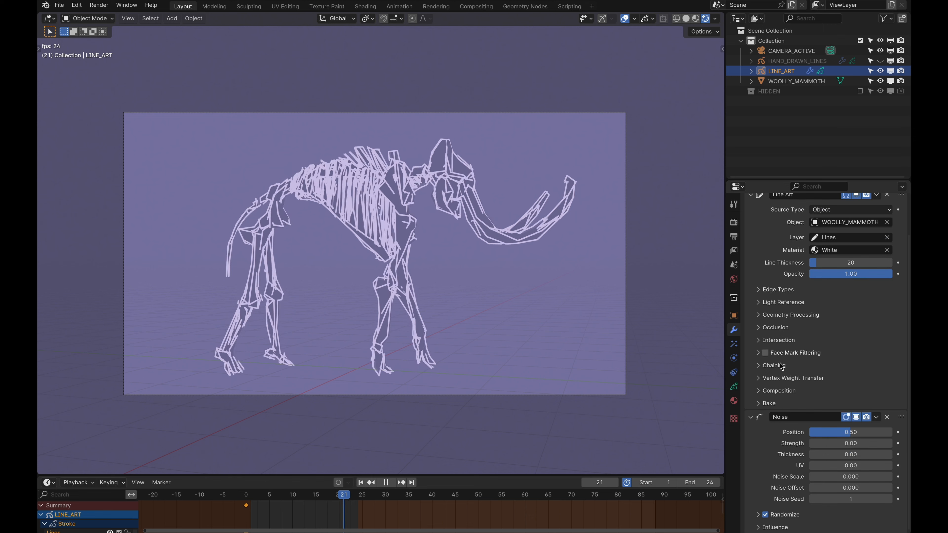
# - Set the Noise modifier's Randomize step to 6
pyautogui.click(759, 517)
pyautogui.scroll(-2, 759, 517)
pyautogui.click(826, 512)
pyautogui.write('6')
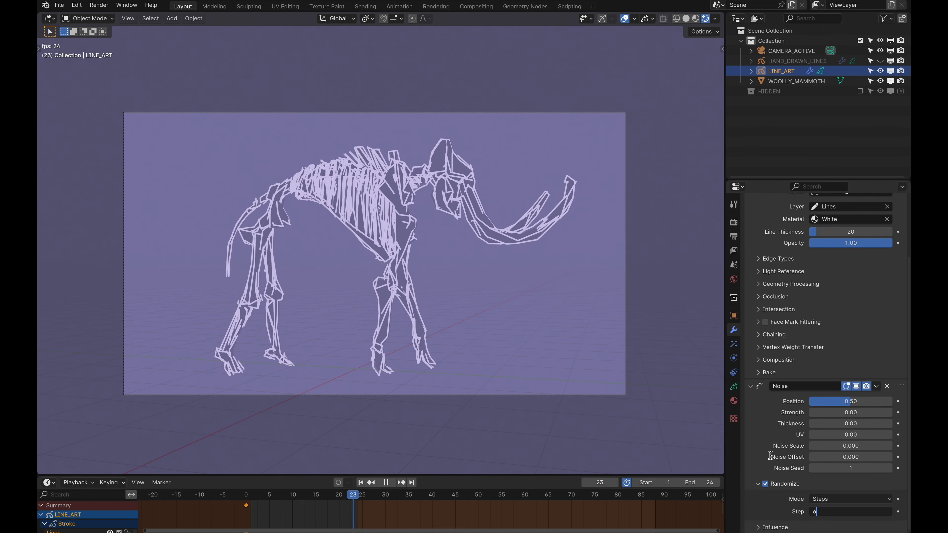
pyautogui.press('Return')
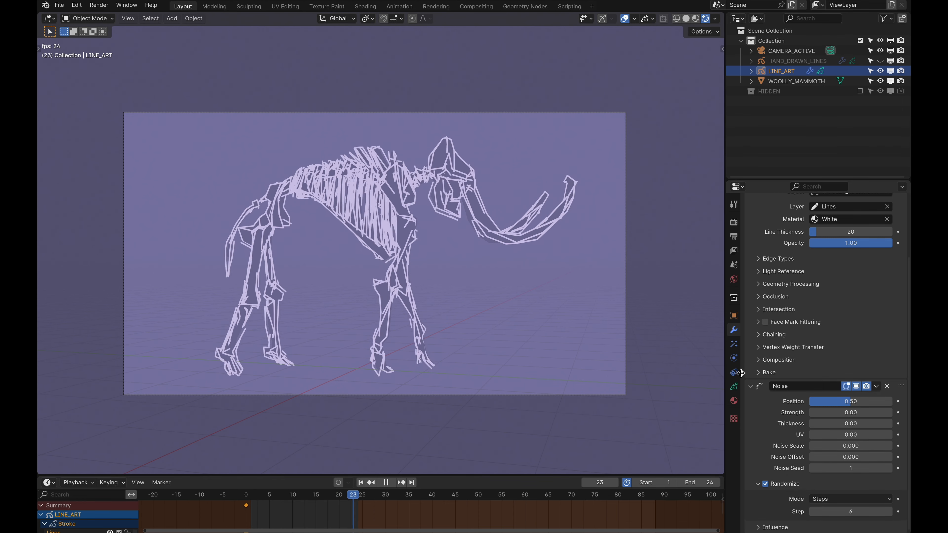
# - Turn off the preview range and view the full camera animation together with HAND_DRAWN_LINES
pyautogui.click(626, 482)
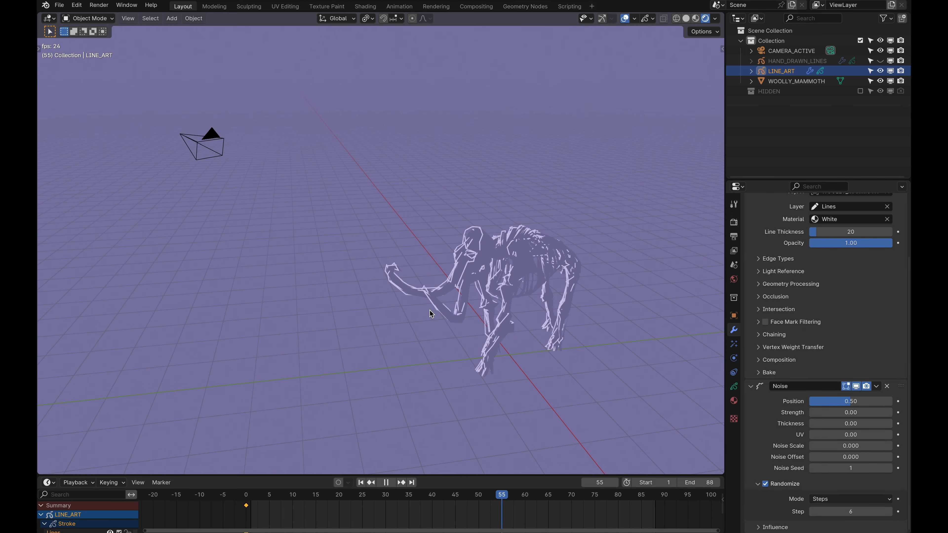
pyautogui.moveTo(403, 314); pyautogui.dragTo(469, 313, button='middle')
pyautogui.press('KP_0')
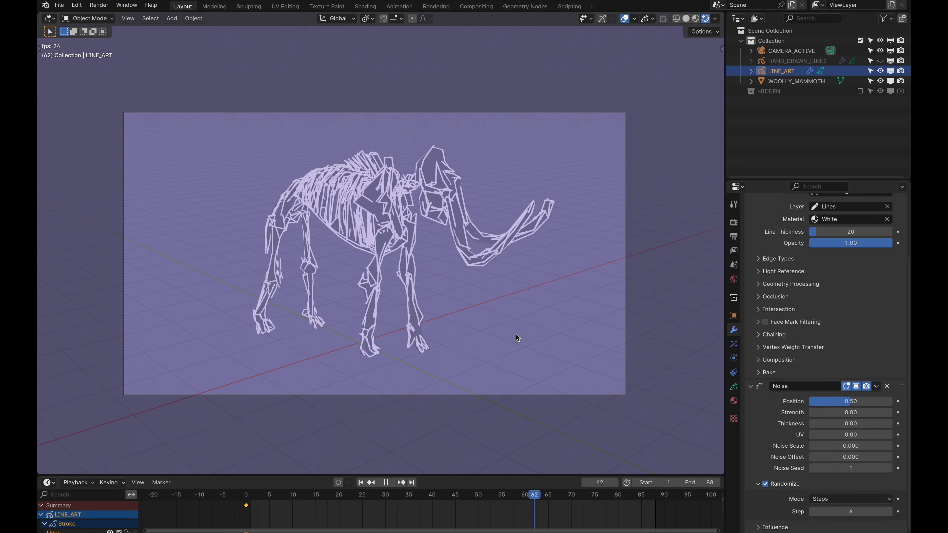
pyautogui.scroll(1, 508, 333)
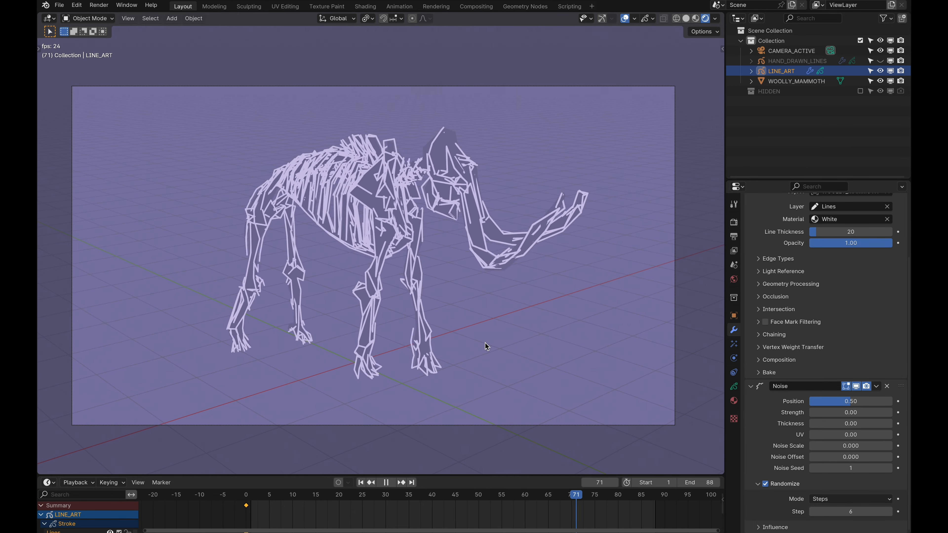
pyautogui.click(882, 61)
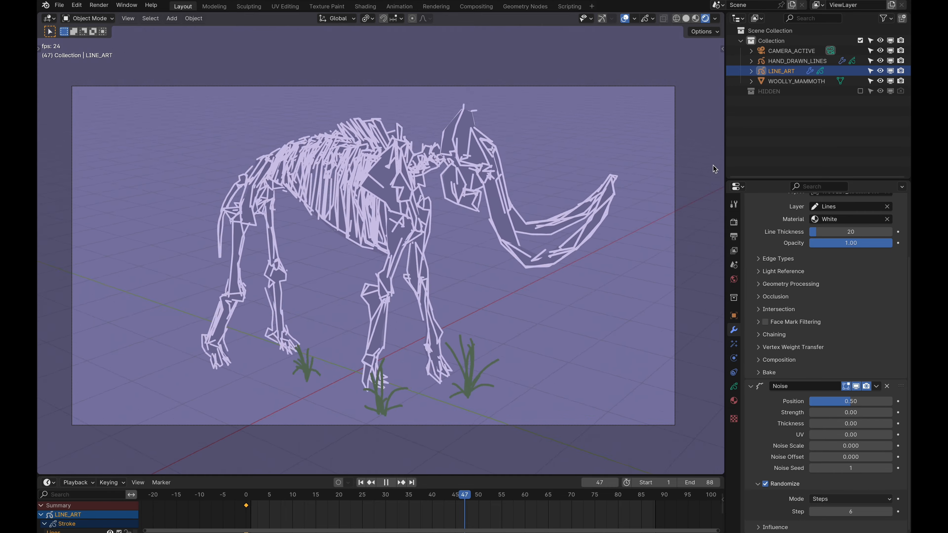
# - Open the Geometry Processing settings of LINE_ART's Line Art modifier
pyautogui.scroll(5, 791, 332)
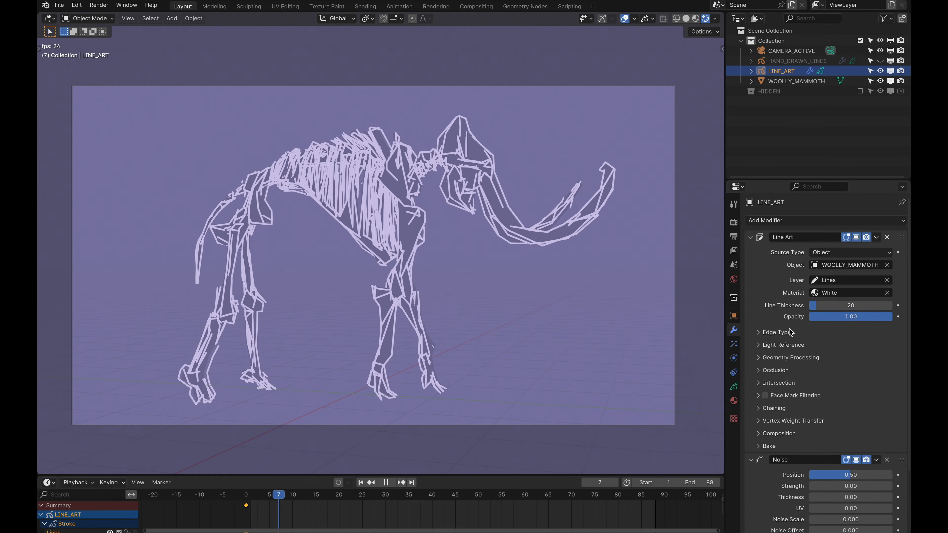
pyautogui.click(759, 358)
pyautogui.scroll(-2, 764, 347)
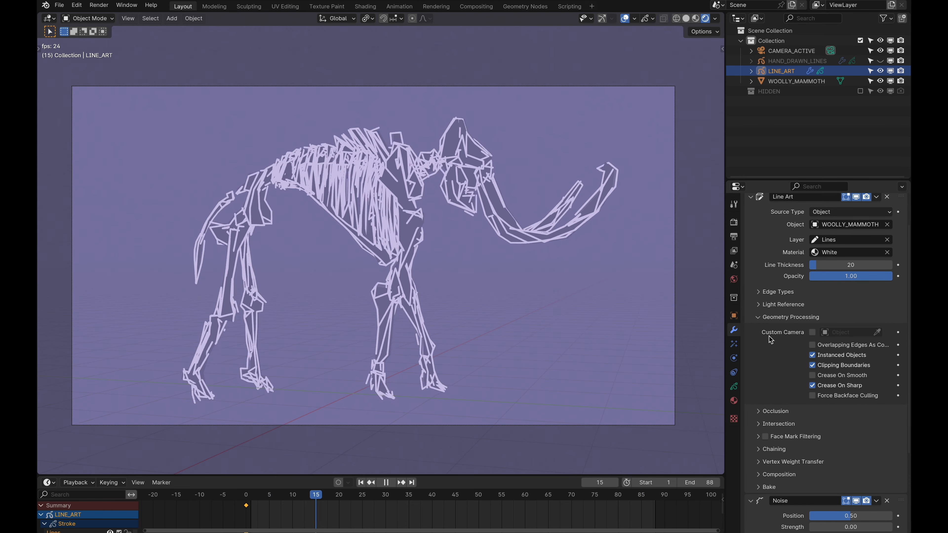
# - Stop the playback, leave the camera view and add a new camera to the scene
pyautogui.moveTo(480, 331); pyautogui.dragTo(434, 265, button='middle')
pyautogui.press('space')
pyautogui.hotkey('shift', 'a')
pyautogui.moveTo(413, 407)
pyautogui.click(476, 408)
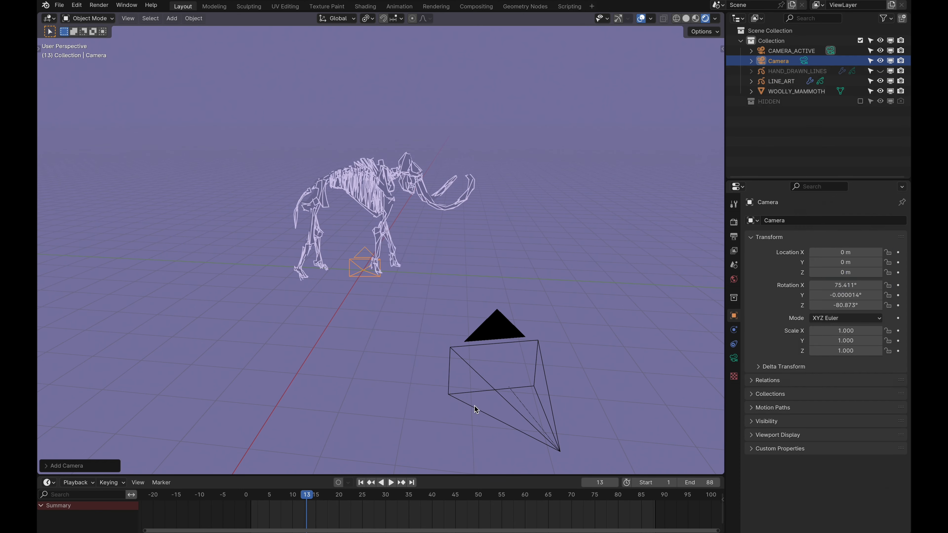
# - Assign the new camera as the Line Art modifier's custom camera and rename it CAMERA_DRAW
pyautogui.click(784, 84)
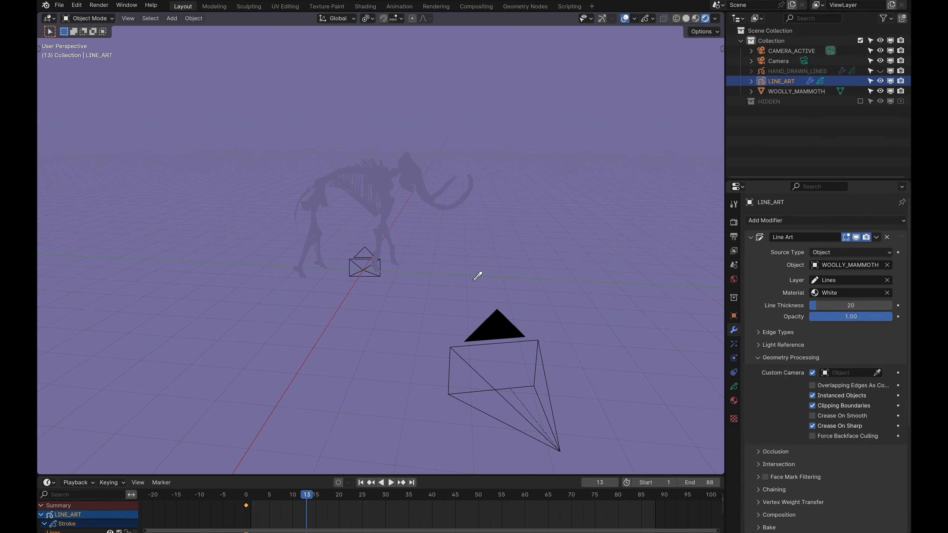
pyautogui.click(369, 255)
pyautogui.press('F2')
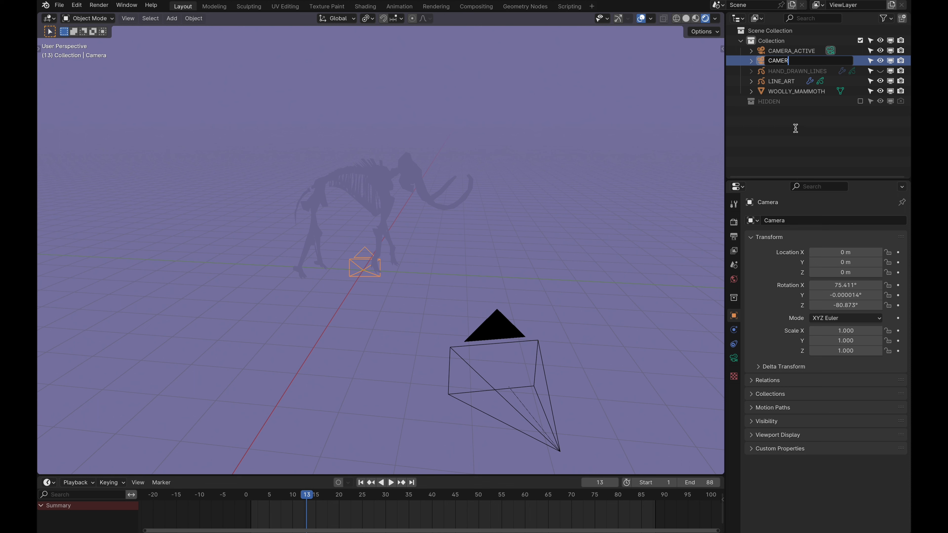
pyautogui.write('CAMERA_DRAW')
pyautogui.press('Return')
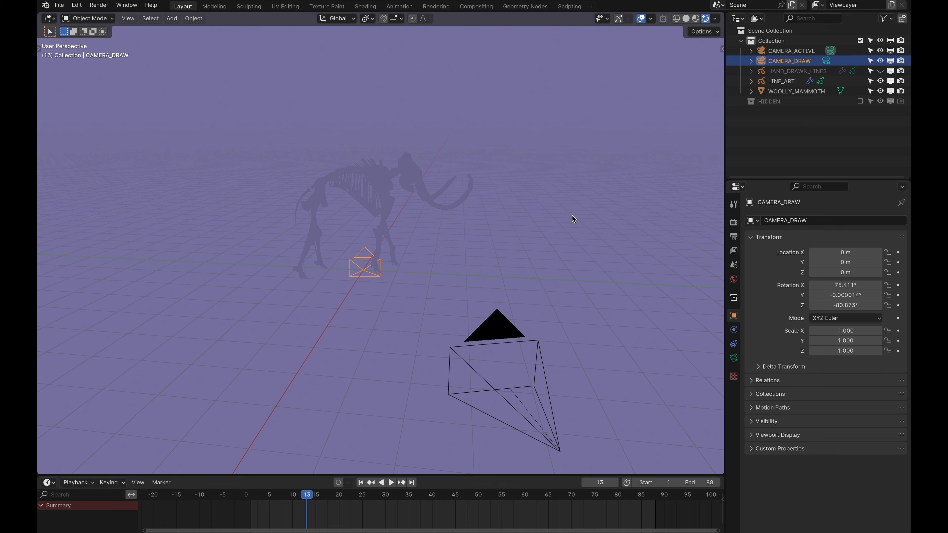
# - Move CAMERA_DRAW to about X -8.05 m, Y -1.65 m and raise it to about Z 3.29 m
pyautogui.press('g')
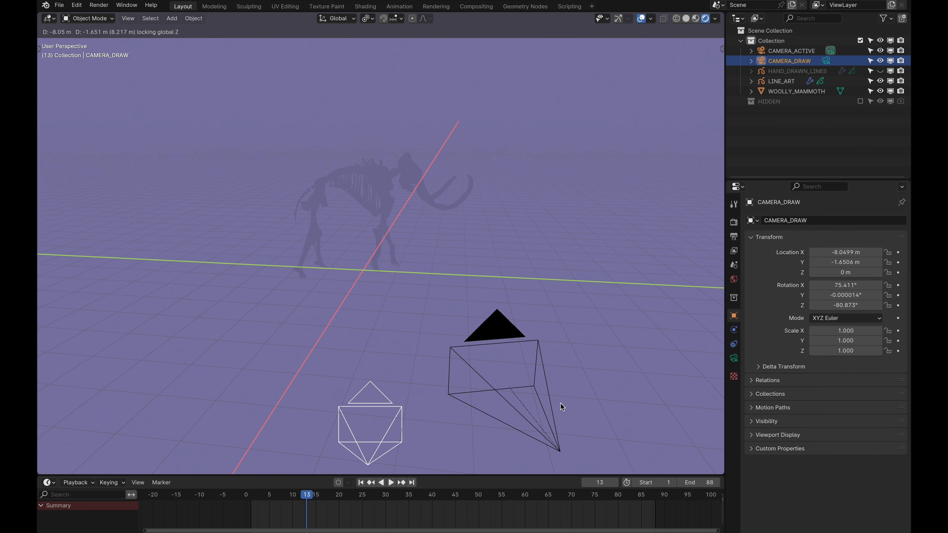
pyautogui.press('z')
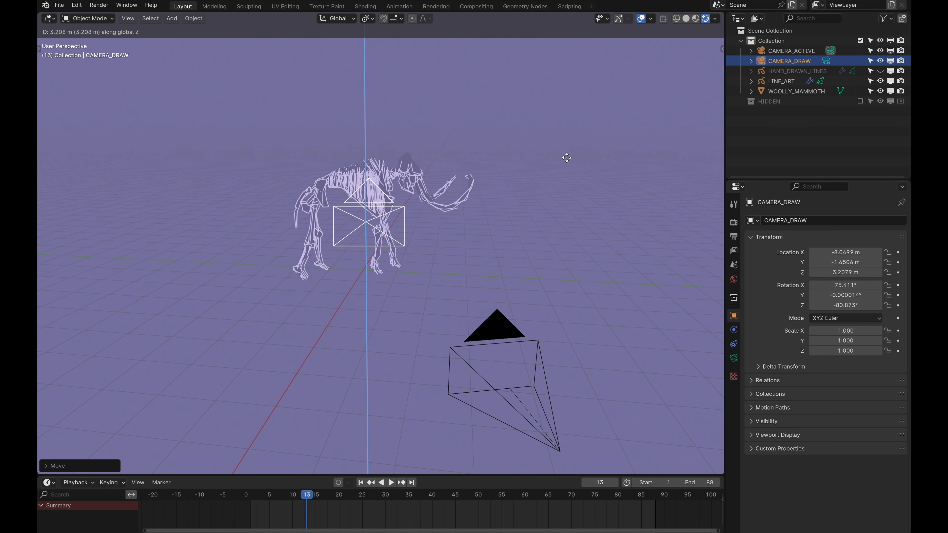
pyautogui.click(567, 155)
pyautogui.press('KP_0')
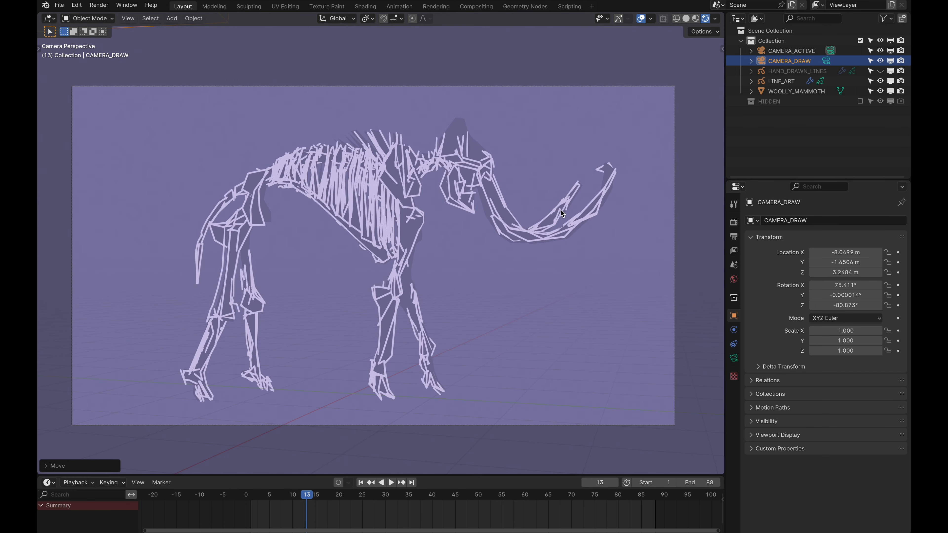
# - Play the animation through the active camera, pause at frame 68 and examine how the lines sit against the mammoth
pyautogui.press('space')
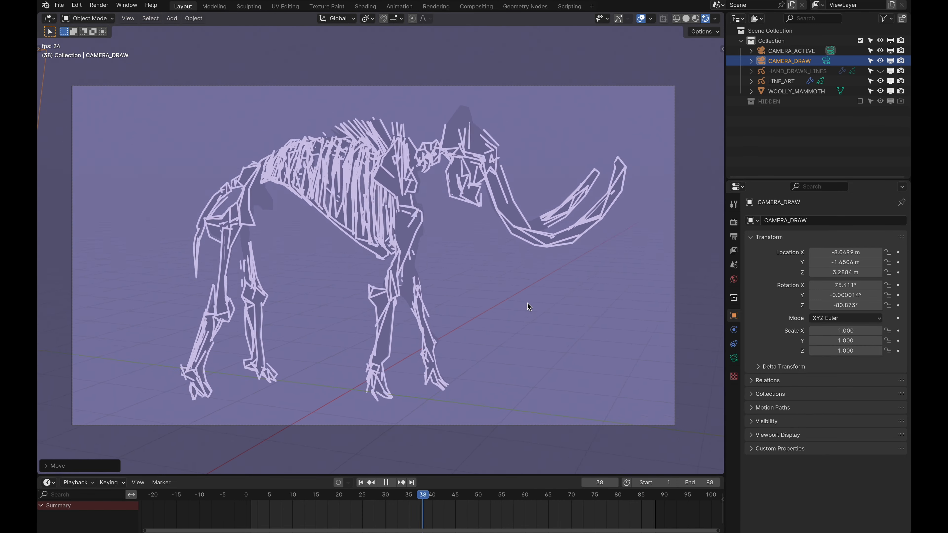
pyautogui.press('space')
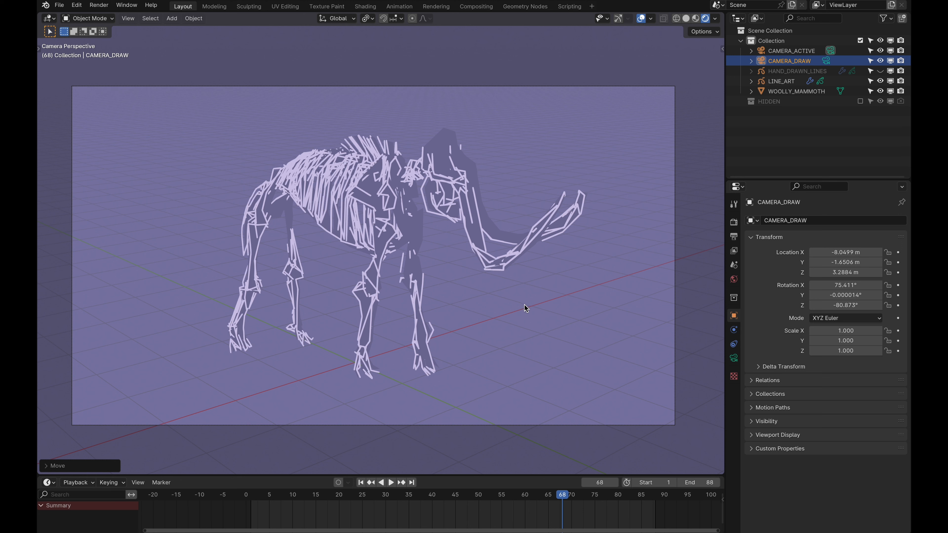
pyautogui.click(500, 313)
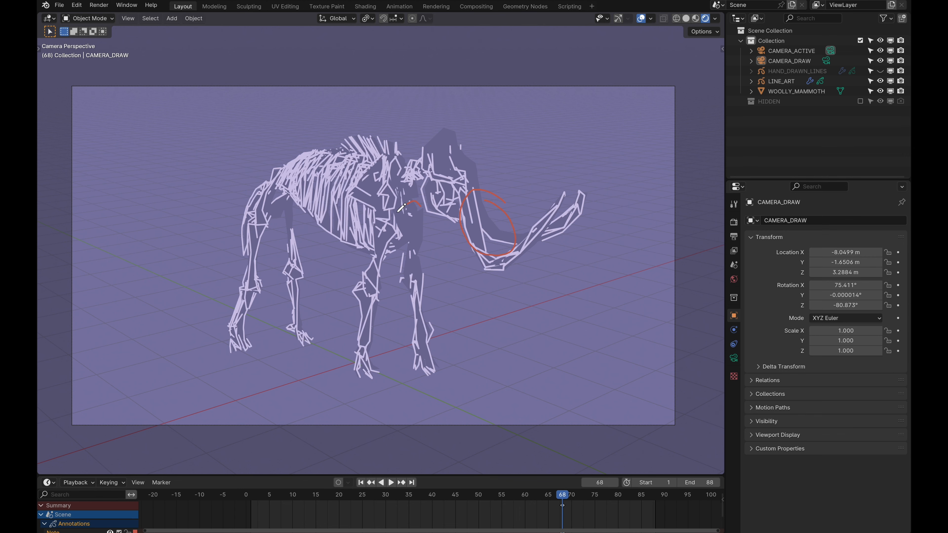
pyautogui.moveTo(456, 264); pyautogui.dragTo(453, 286, button='middle')
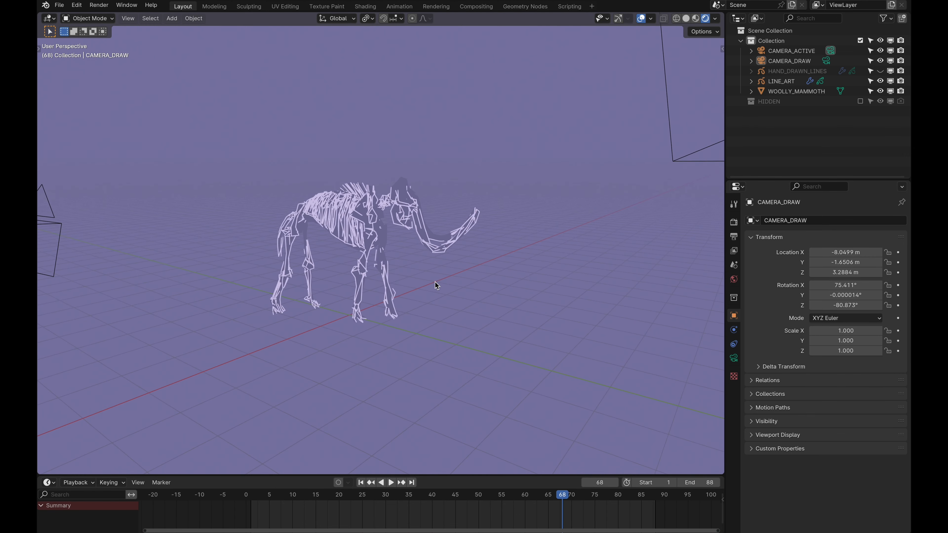
pyautogui.press('KP_0')
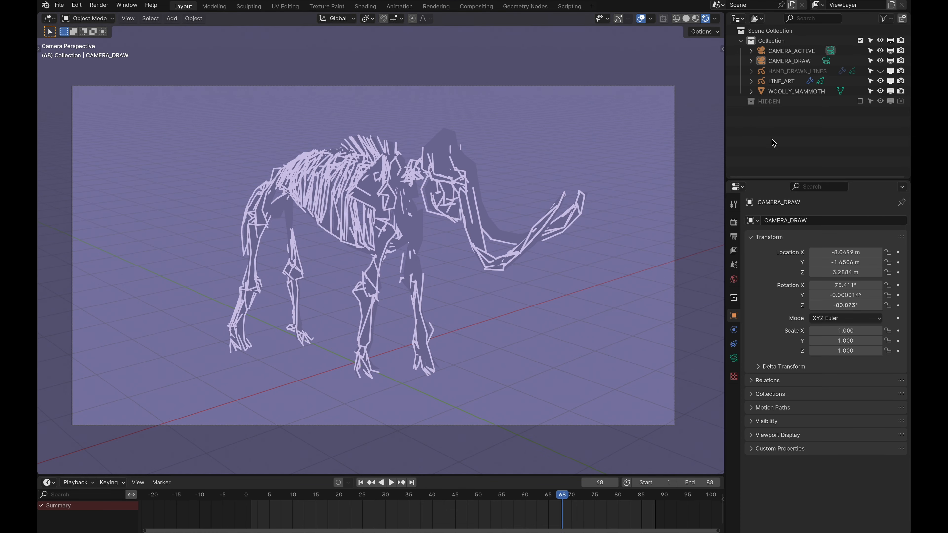
# - Compare LINE_ART with the Line Art modifier's custom camera switched off and on, leaving it enabled
pyautogui.click(783, 81)
pyautogui.click(813, 374)
pyautogui.click(812, 373)
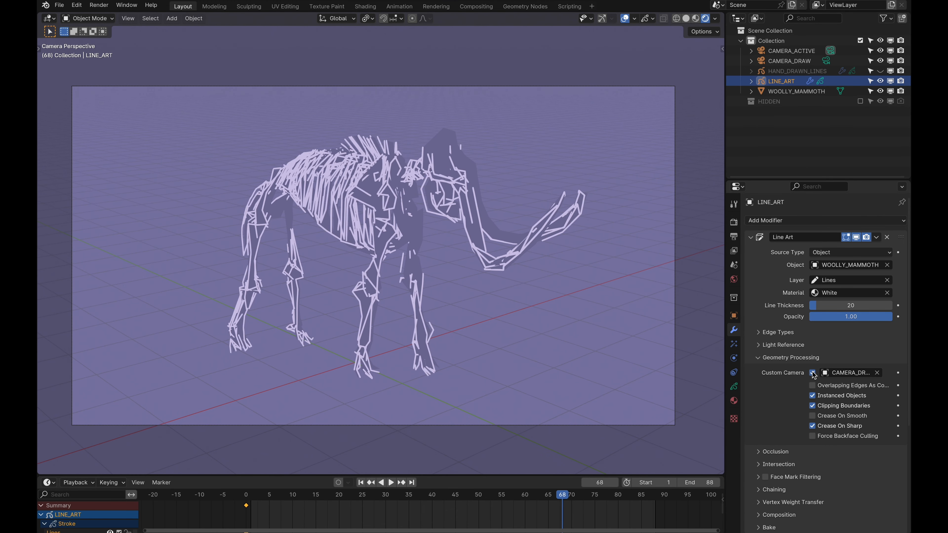
pyautogui.click(813, 374)
pyautogui.click(813, 373)
pyautogui.click(812, 374)
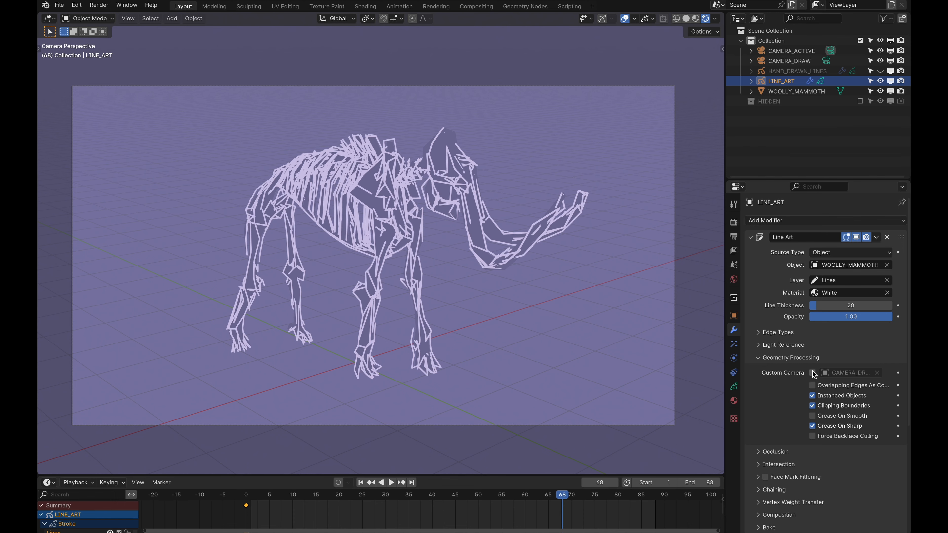
pyautogui.click(813, 373)
# - Move CAMERA_DRAW freely beside the mammoth to about X -8.00 m, Y -1.79 m, Z 3.29 m
pyautogui.scroll(-4, 426, 306)
pyautogui.moveTo(425, 306); pyautogui.dragTo(358, 295, button='middle')
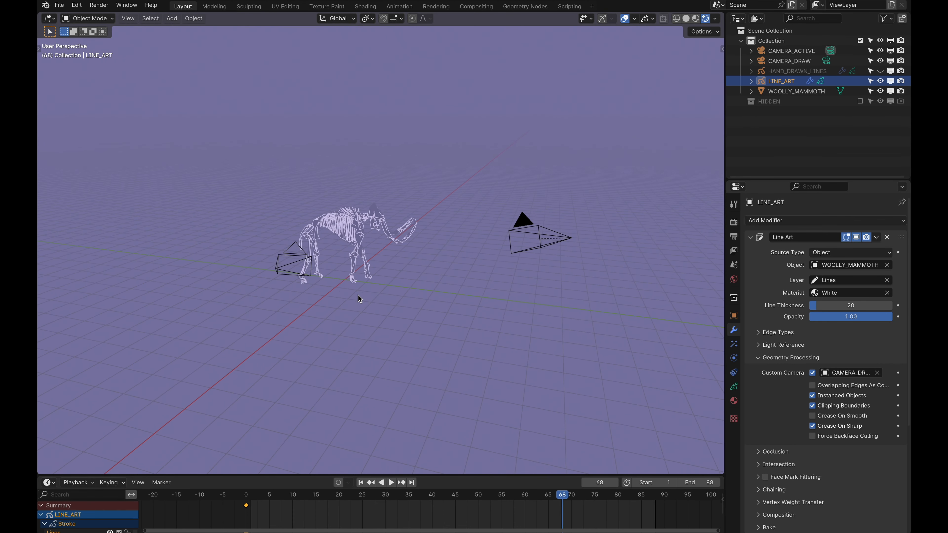
pyautogui.click(290, 246)
pyautogui.press('g')
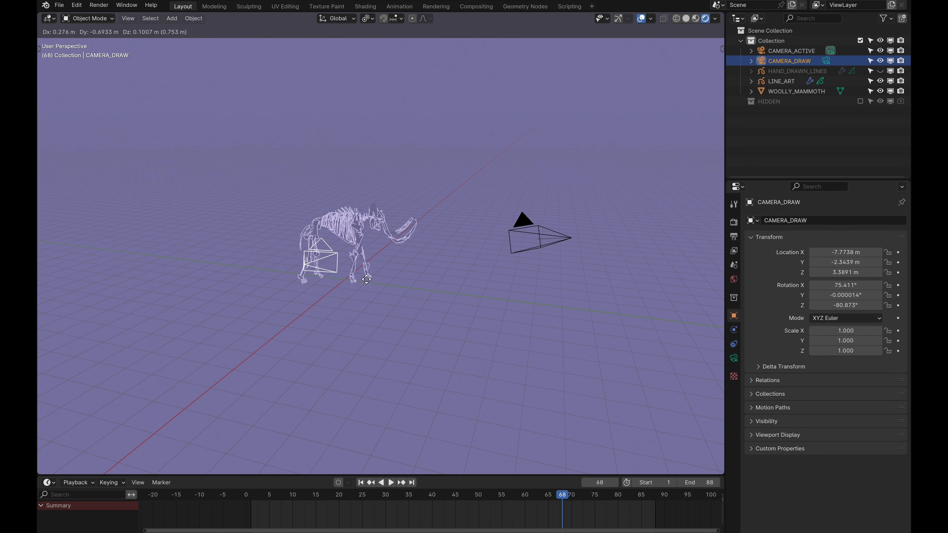
pyautogui.click(347, 288)
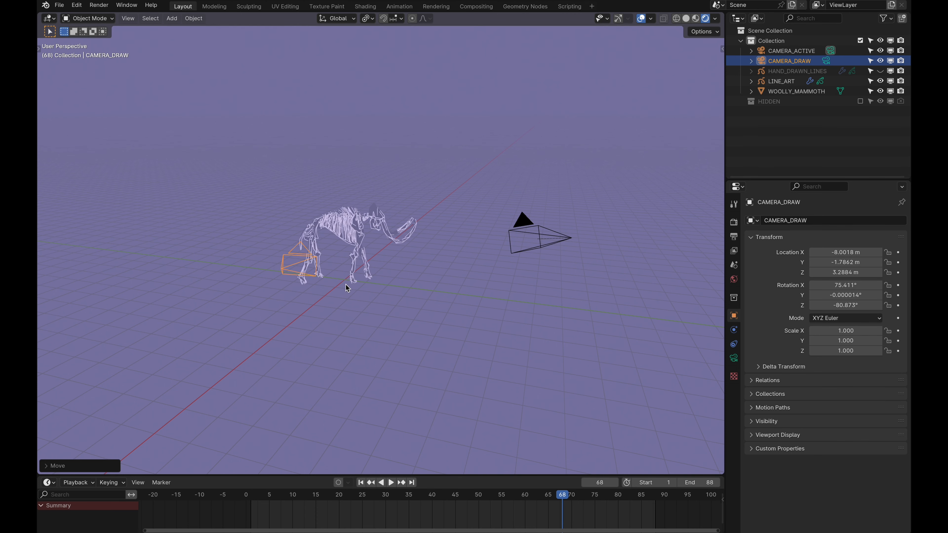
# - Move CAMERA_DRAW across to about X -7.12 m, Y -4.26 m, and shift it back towards the mammoth's rear
pyautogui.press('g')
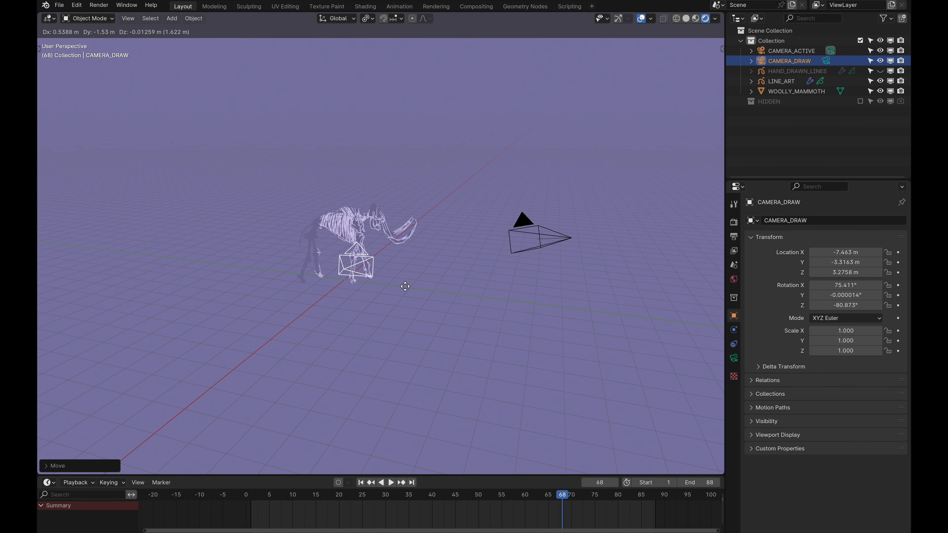
pyautogui.click(444, 286)
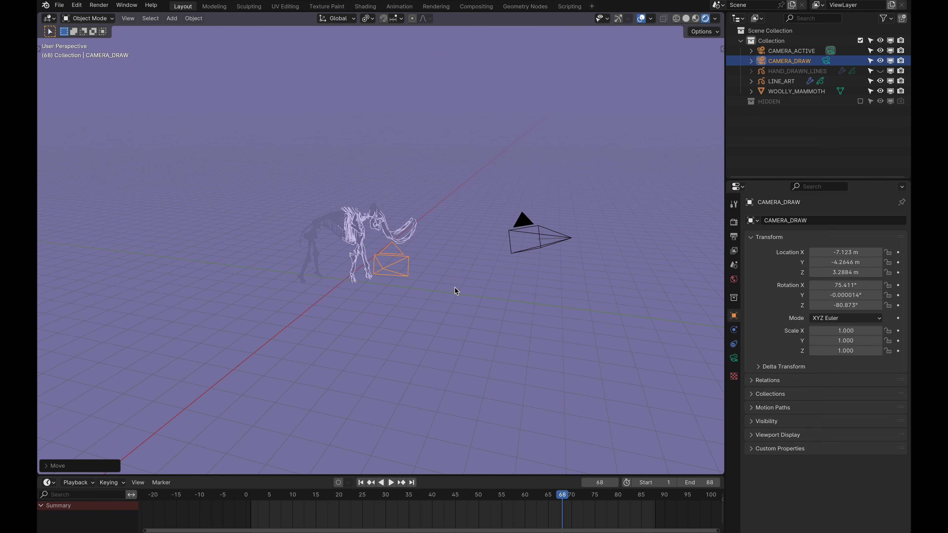
pyautogui.press('g')
pyautogui.click(379, 290)
pyautogui.moveTo(448, 306); pyautogui.dragTo(431, 294, button='middle')
pyautogui.press('space')
# - Snap the plane's merged apex vertex to the 3D cursor at the tip of the drawing camera
pyautogui.scroll(3, 341, 261)
pyautogui.hotkey('shift', 's')
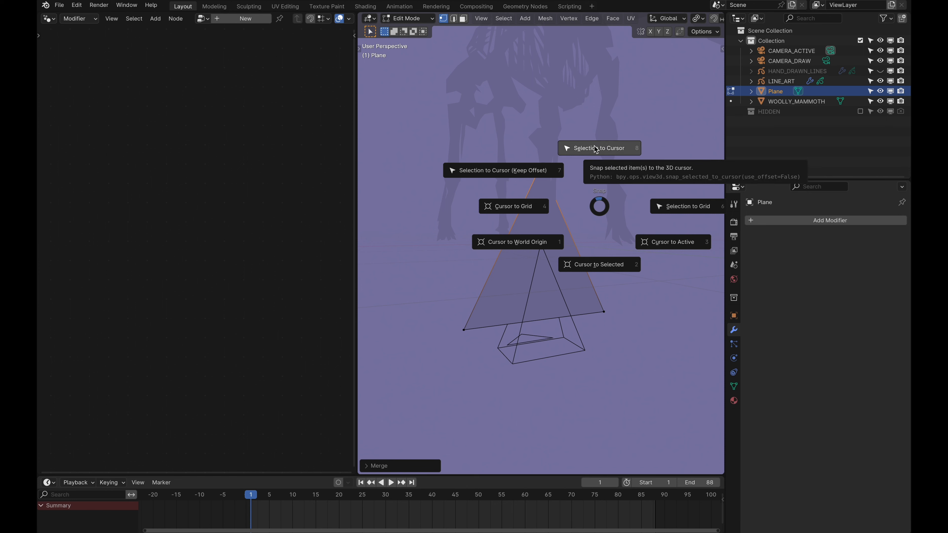
pyautogui.click(594, 146)
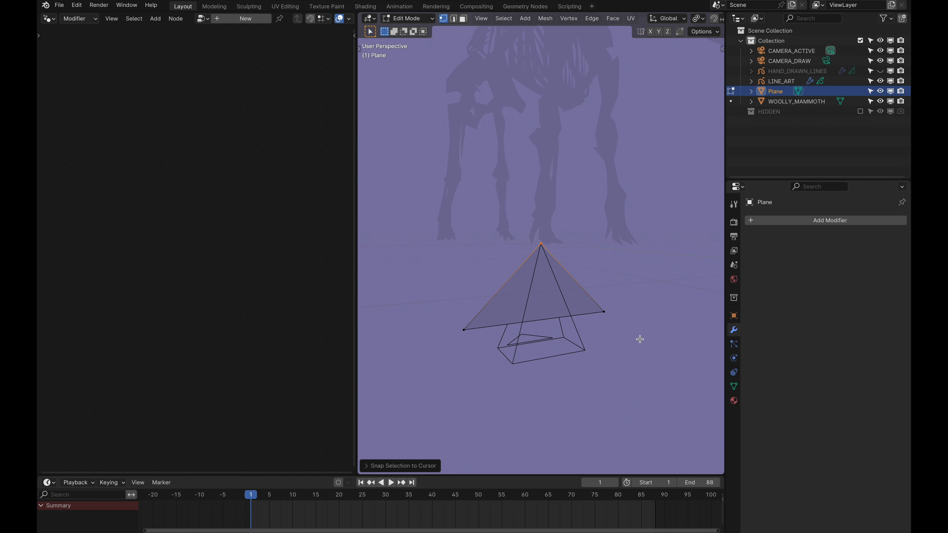
# - Scale the triangle's two base vertices inward along X so the plane fits inside the drawing camera's outline
pyautogui.moveTo(639, 339); pyautogui.dragTo(405, 308)
pyautogui.press('s')
pyautogui.press('x')
pyautogui.click(589, 295)
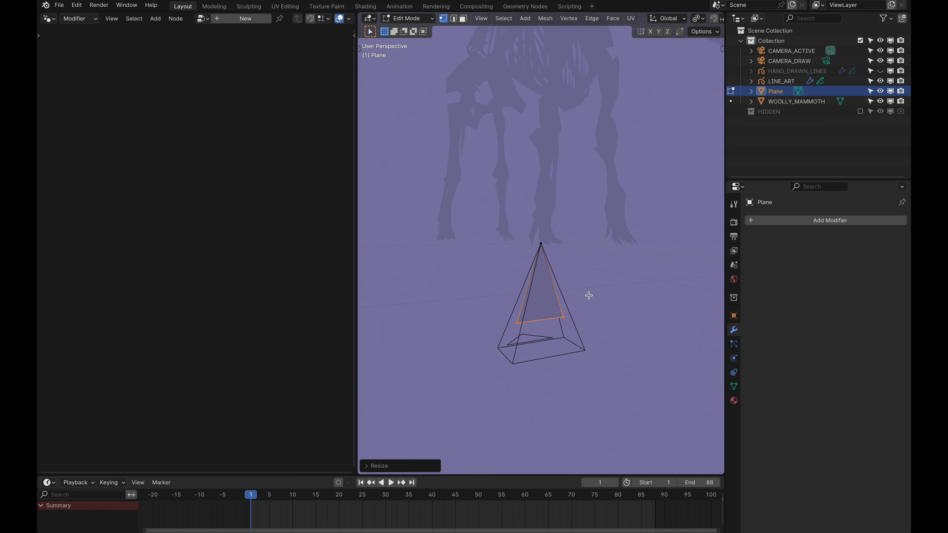
pyautogui.moveTo(588, 295); pyautogui.dragTo(565, 298, button='middle')
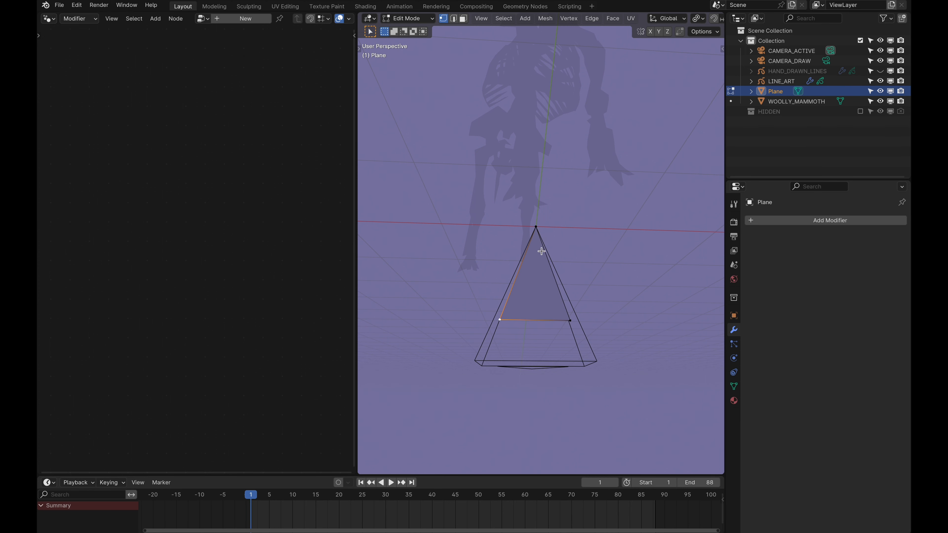
pyautogui.moveTo(580, 317); pyautogui.dragTo(558, 277, button='middle')
pyautogui.scroll(3, 580, 276)
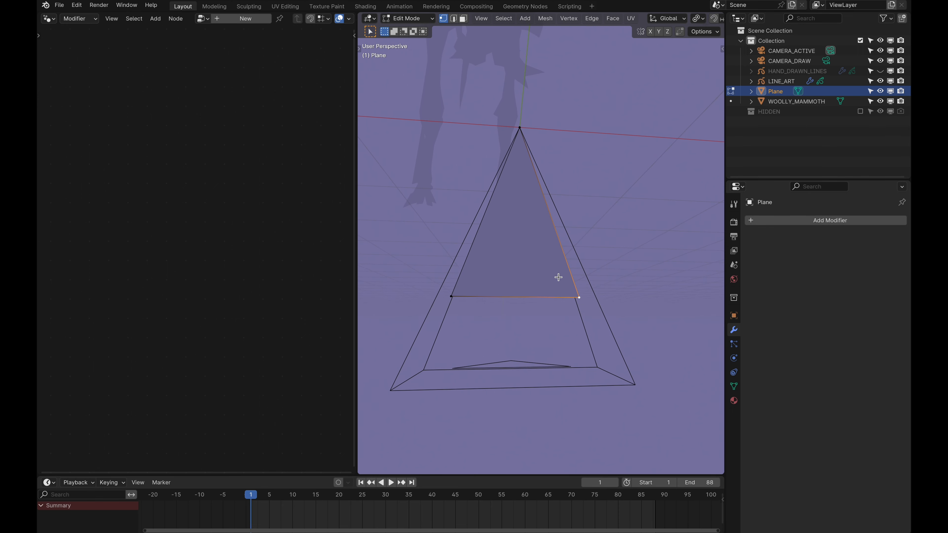
# - Try rotating the whole triangle freely with all its vertices selected, and undo the rotation
pyautogui.press('a')
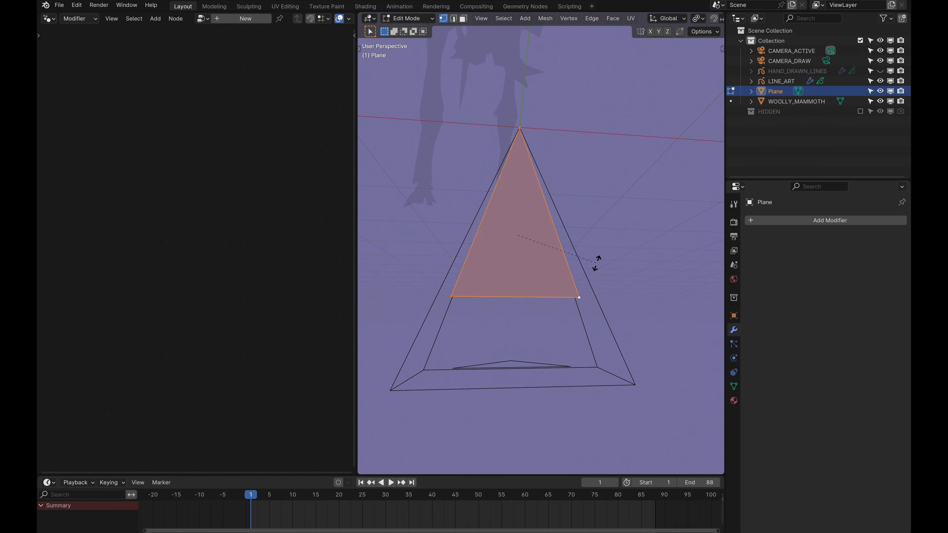
pyautogui.press('r')
pyautogui.press('r')
pyautogui.click(599, 256)
pyautogui.hotkey('ctrl', 'z')
# - Vertex-parent CAMERA_DRAW to the three selected vertices of the plane
pyautogui.click(547, 366)
pyautogui.press('super+p')
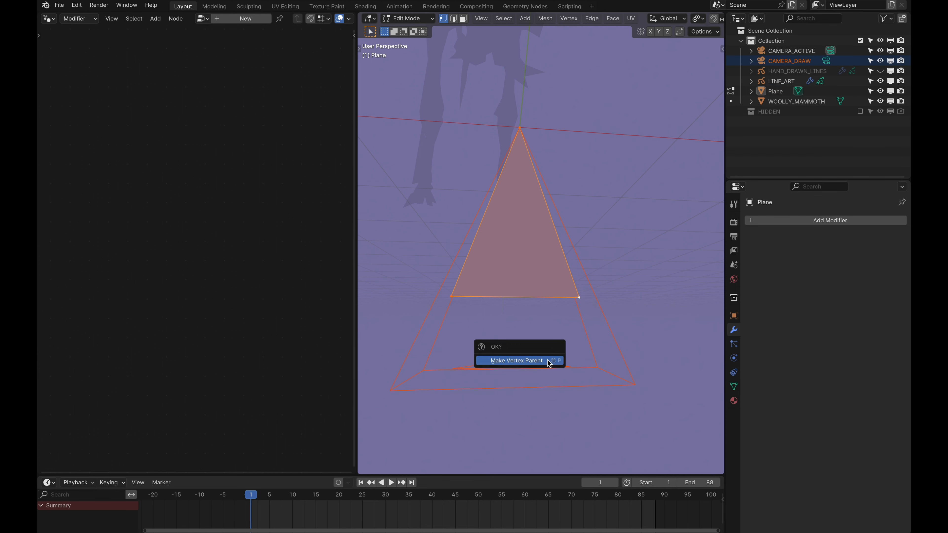
pyautogui.click(549, 362)
# - Test the vertex parenting by moving one base corner of the triangle, and undo back to the full vertex selection
pyautogui.click(562, 295)
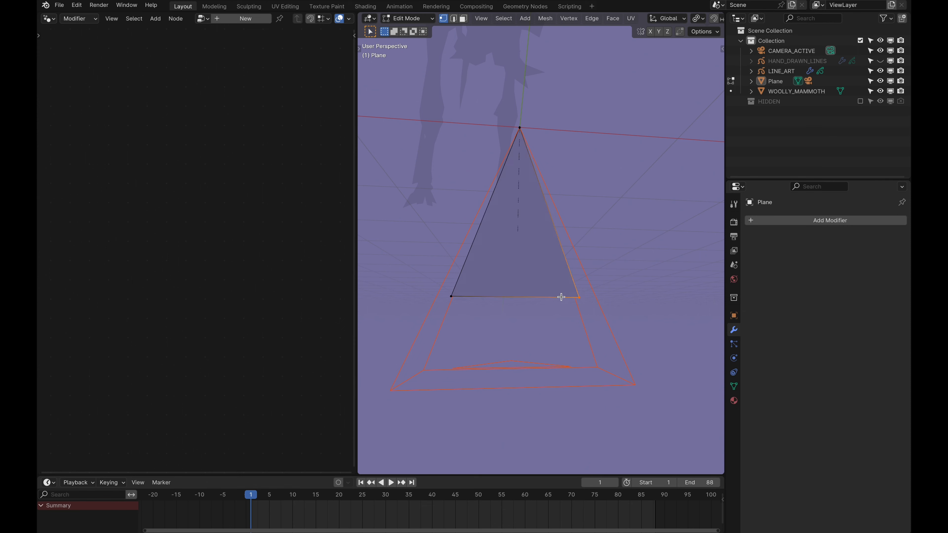
pyautogui.press('g')
pyautogui.click(602, 302)
pyautogui.press('super+z')
pyautogui.press('super+z')
# - Test-move the whole triangle with its parented camera, undo the move and return the plane to Object Mode
pyautogui.press('g')
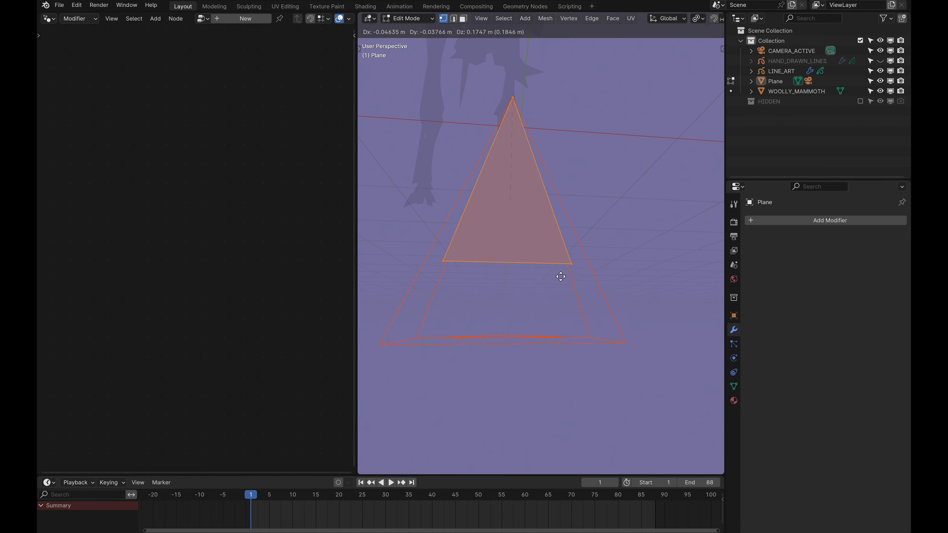
pyautogui.click(554, 276)
pyautogui.press('super+z')
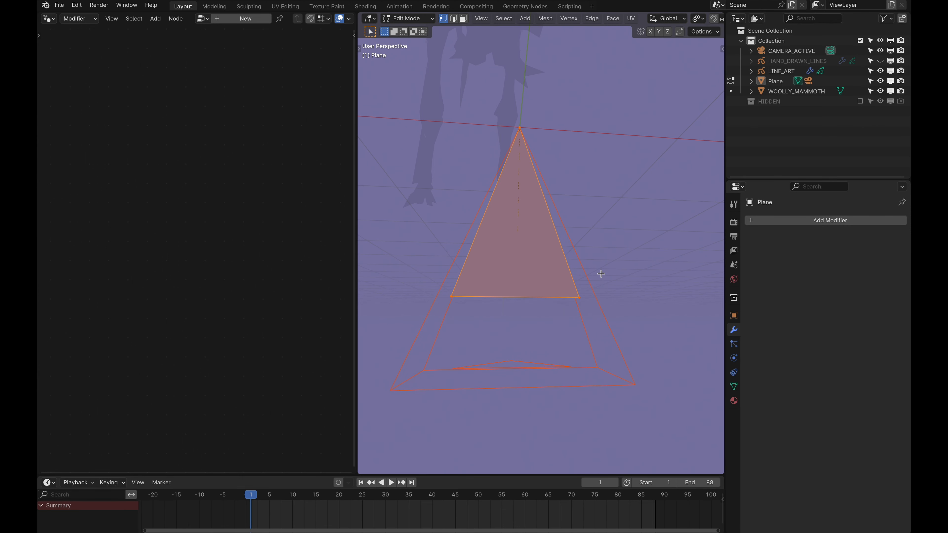
pyautogui.press('Tab')
pyautogui.scroll(-2, 545, 259)
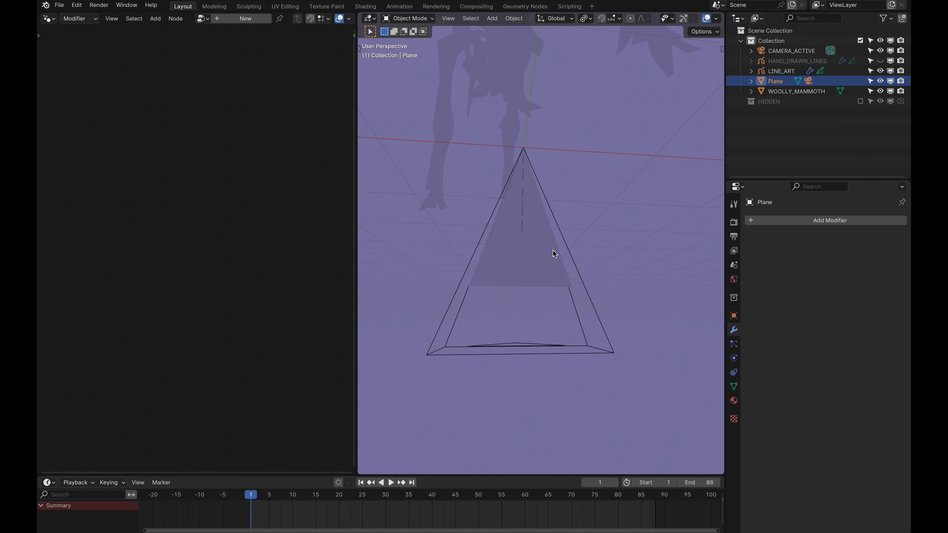